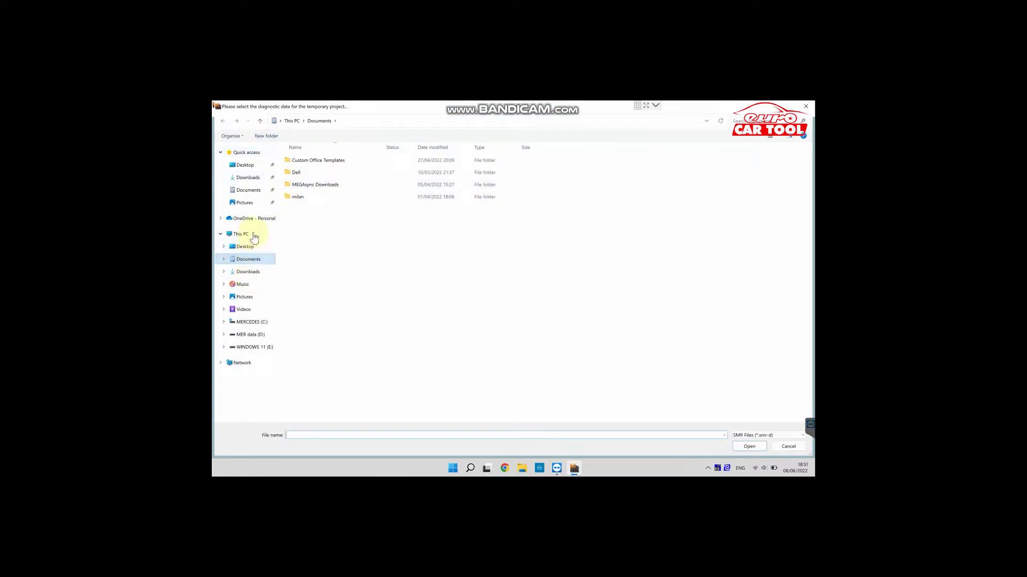
Browse from the Desktop through Diagnostic Tool Set-DTS.projects 2019 and DTSProjects_Daimler2019 into the BR_166_MOPF_BR_292 folder
left_click(251, 233)
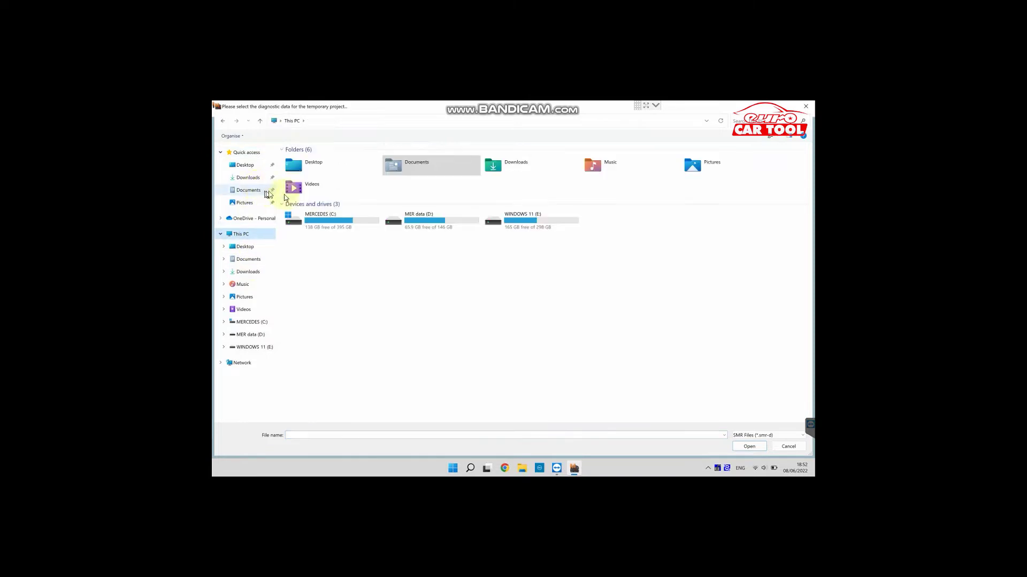
left_click(247, 247)
left_click(325, 225)
double_click(324, 225)
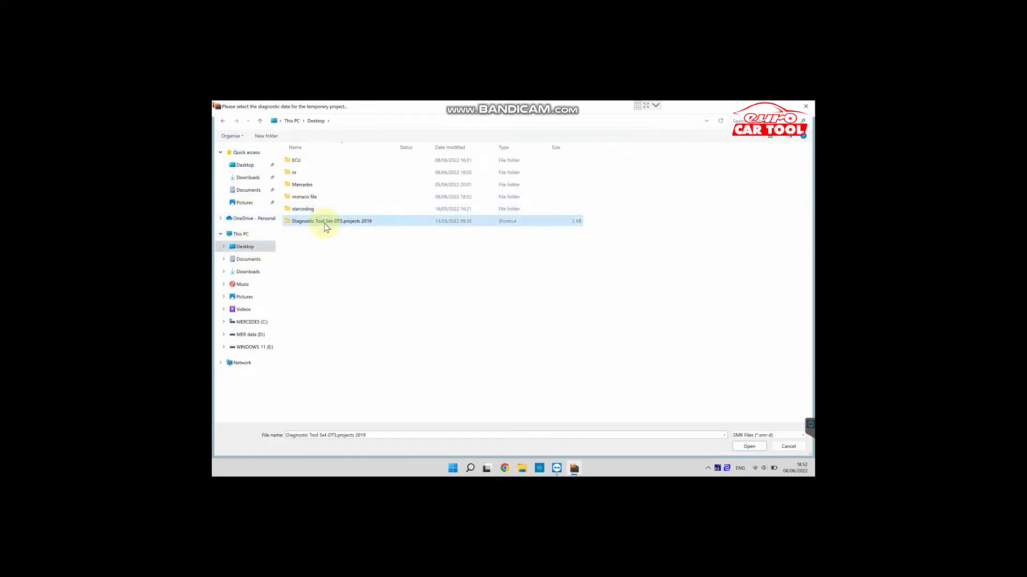
double_click(329, 161)
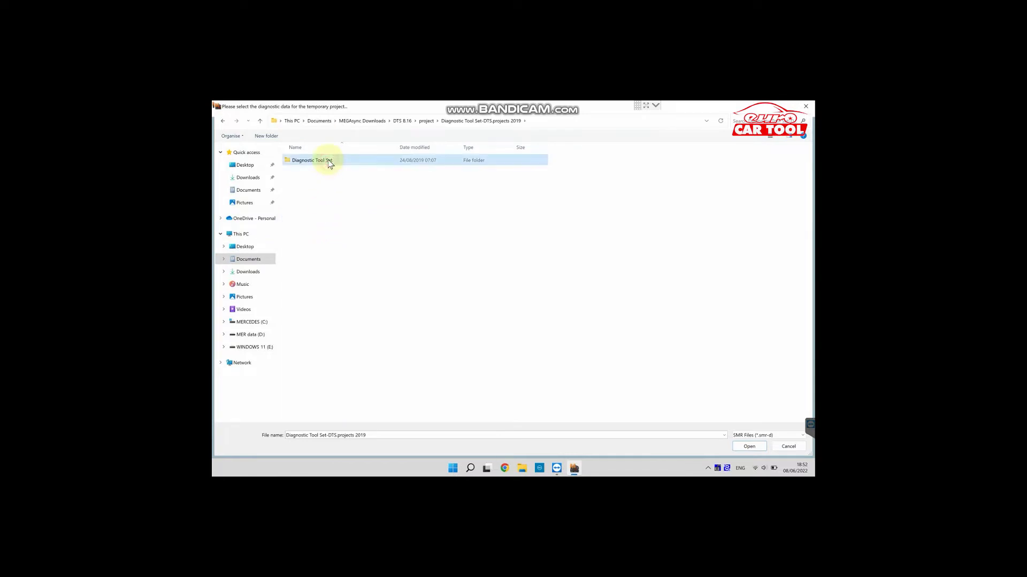
left_click(317, 224)
double_click(317, 224)
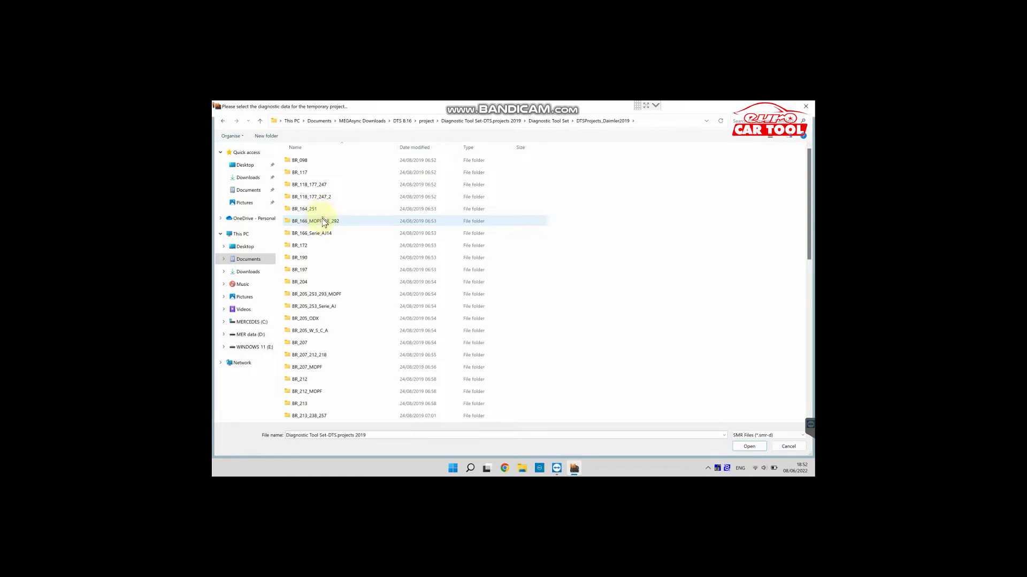
double_click(322, 221)
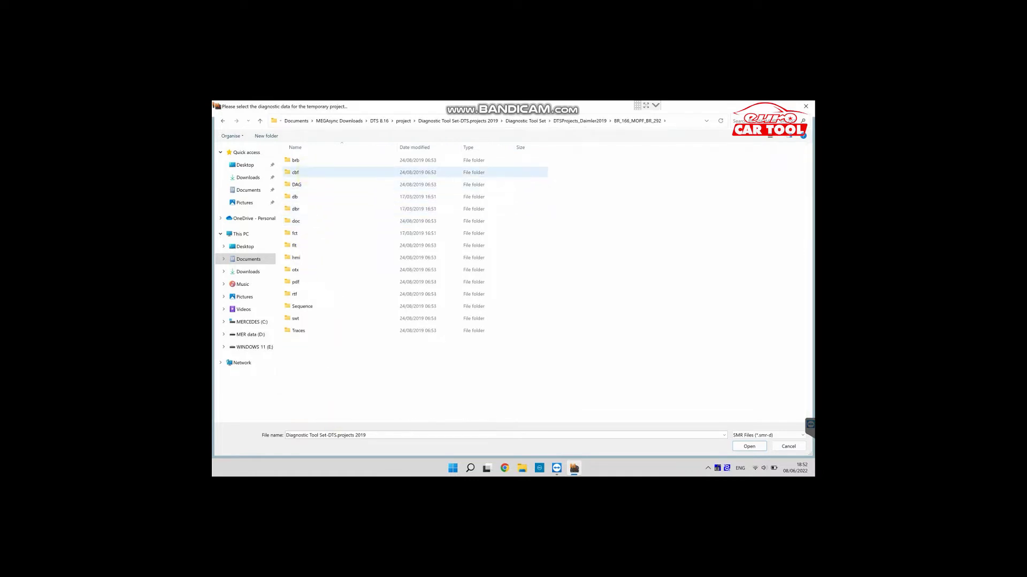
Launch Notepad and write the note "we choose cbf or smr file"
left_click(472, 469)
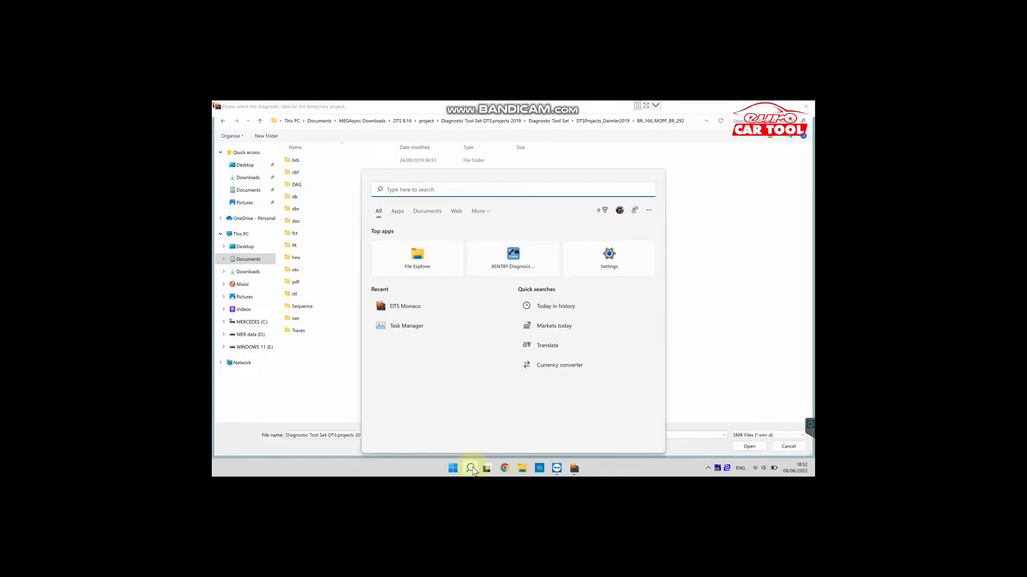
type("ww")
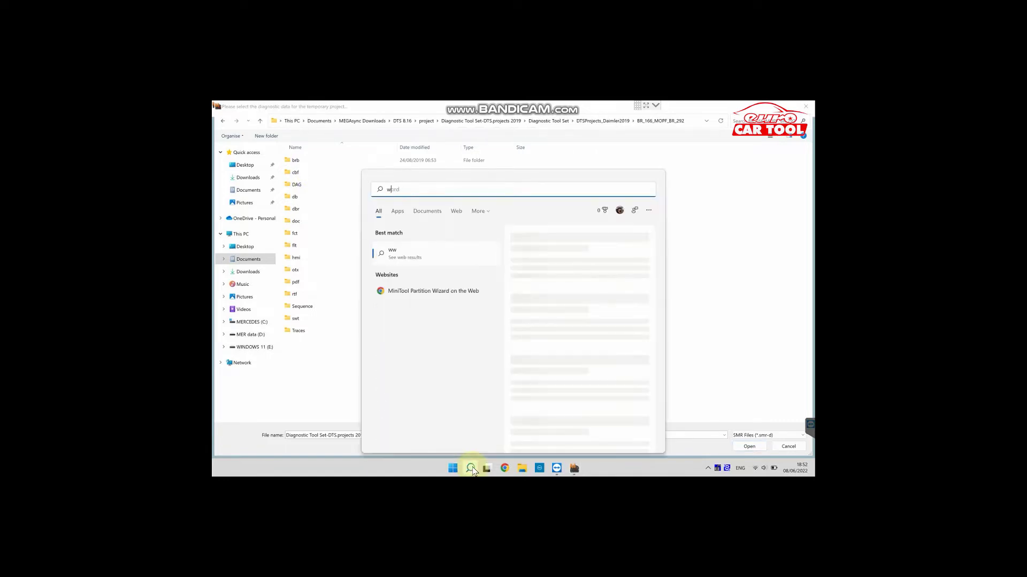
key("BackSpace")
type("not")
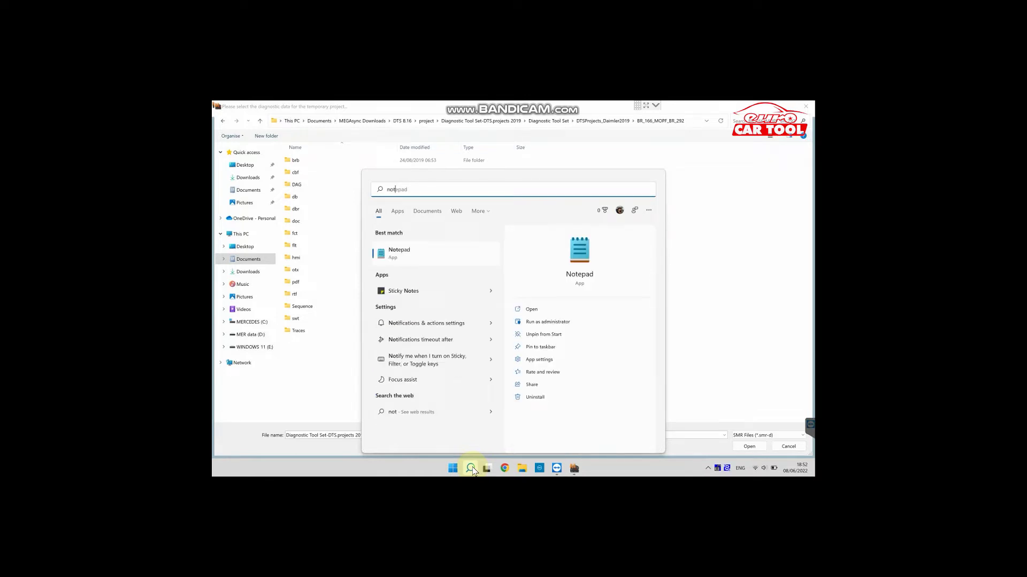
key("Return")
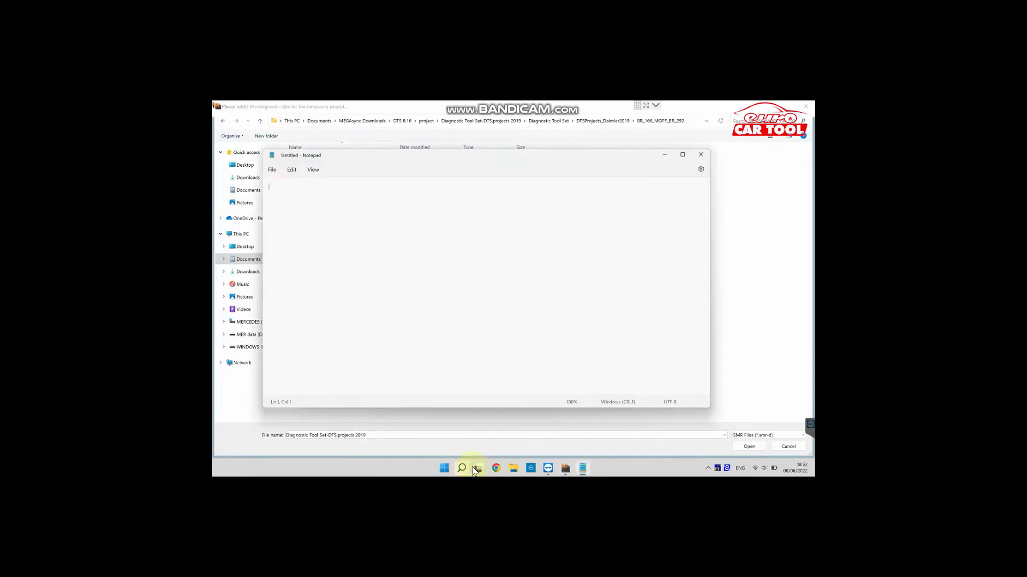
type("we choose cbf or")
type("smr file")
Back in DTS Monaco, filter for CBF files and load all files of the project's cbf folder as diagnostic data
left_click(752, 439)
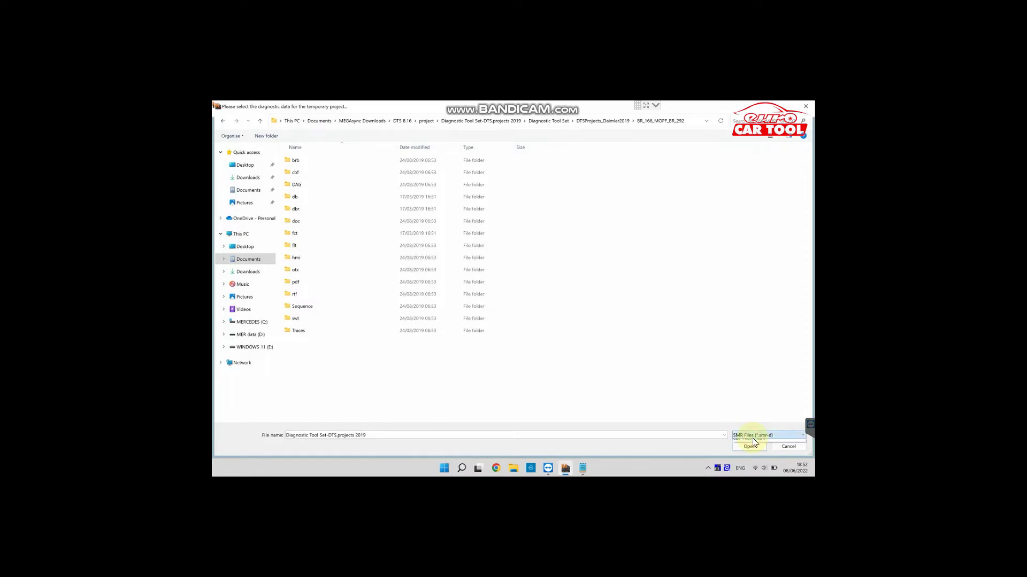
left_click(753, 436)
left_click(751, 451)
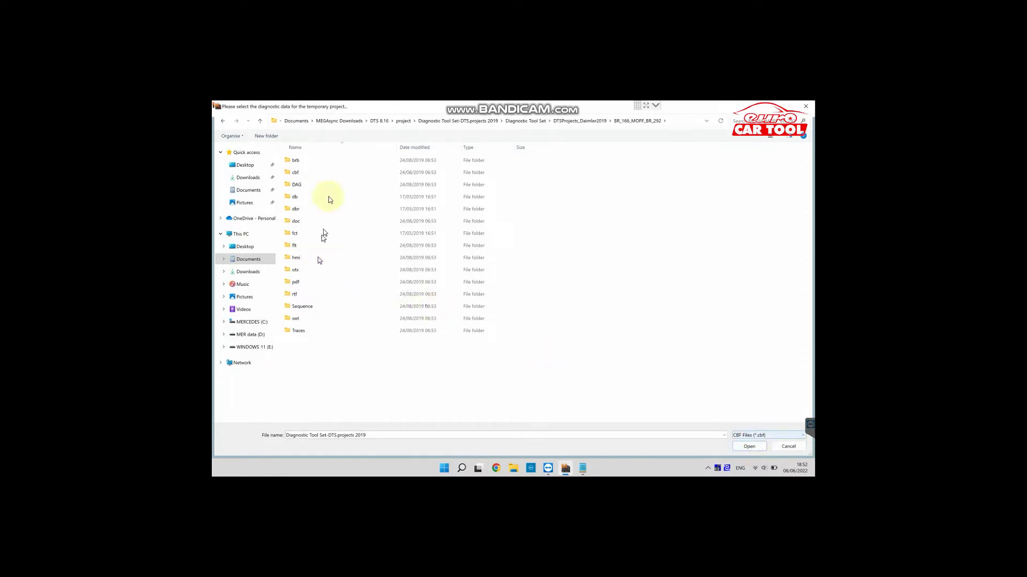
left_click(309, 176)
double_click(309, 175)
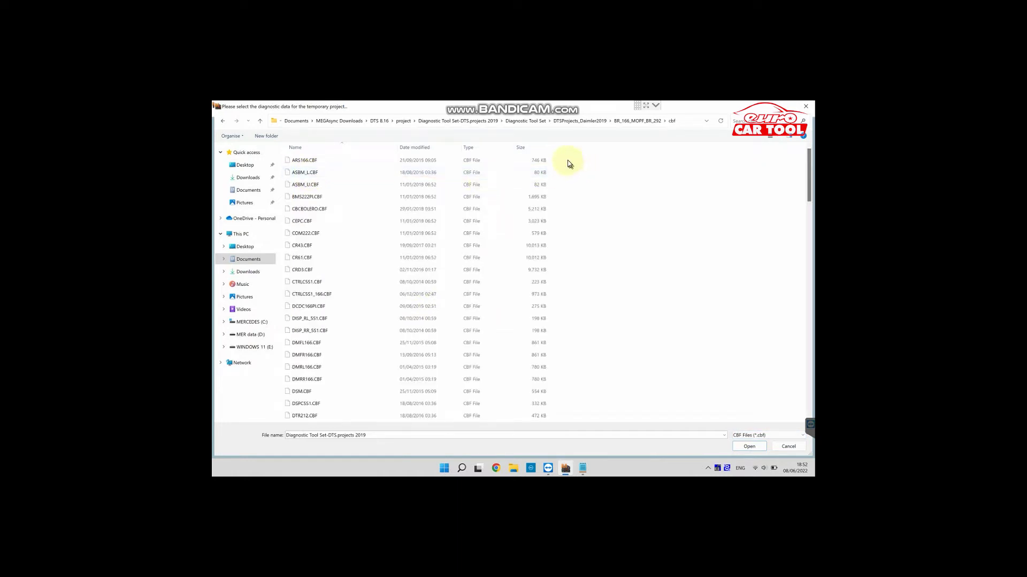
left_click_drag(567, 160, 526, 441)
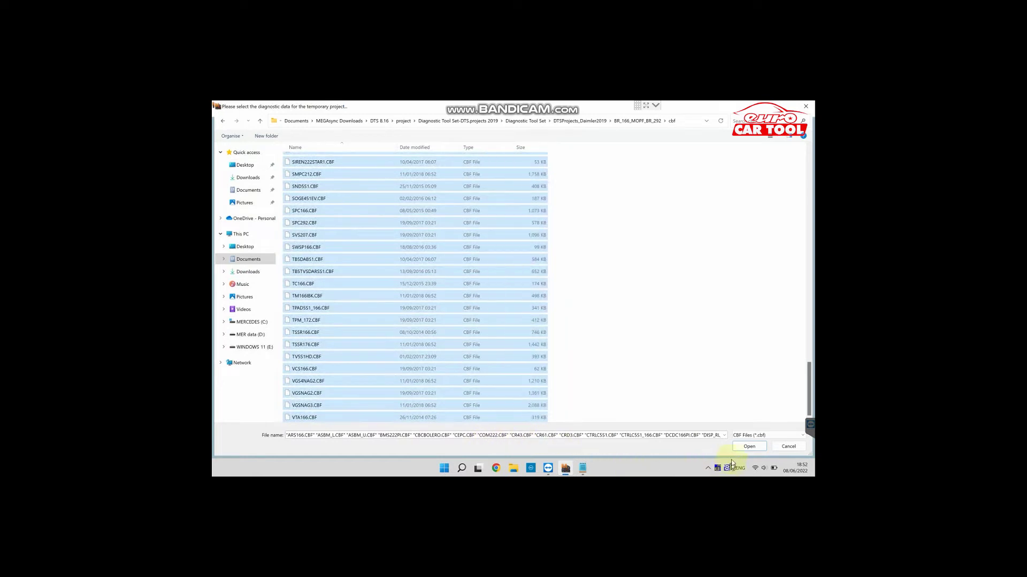
left_click(749, 447)
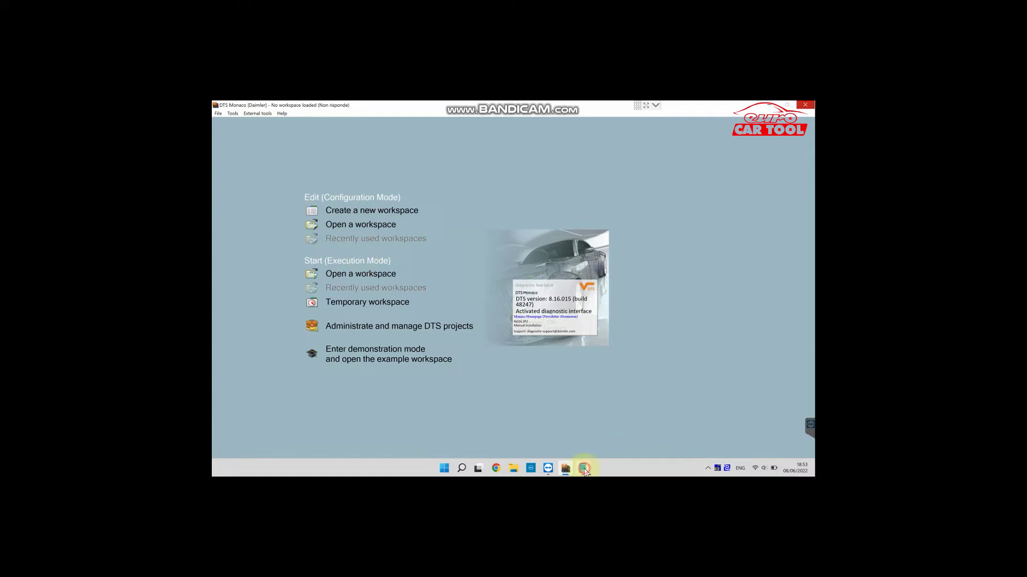
Add the line "wait a minutes for loading files" to the Notepad note and minimize it
left_click(584, 469)
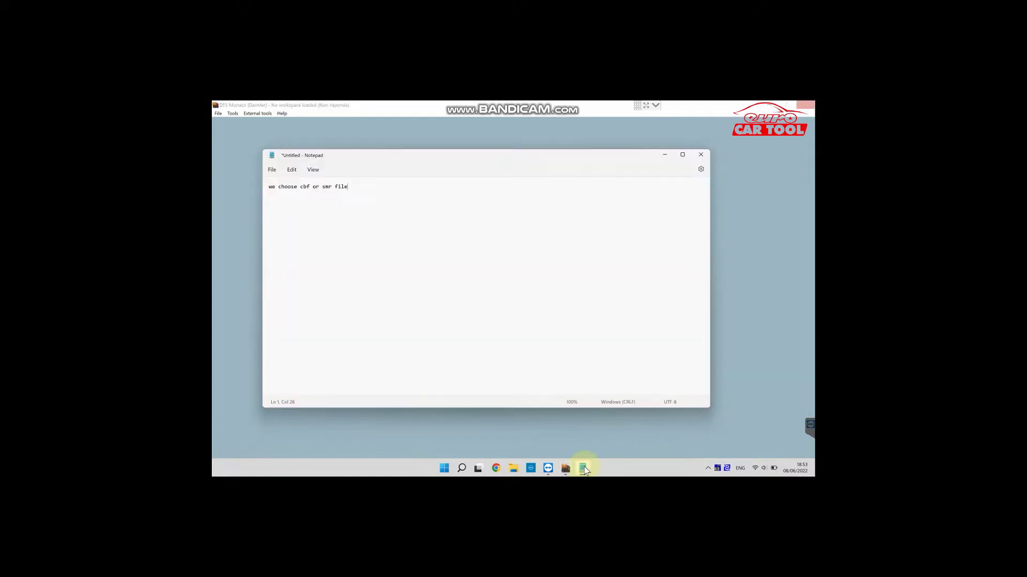
type("wait a minutes for loading files")
left_click(666, 156)
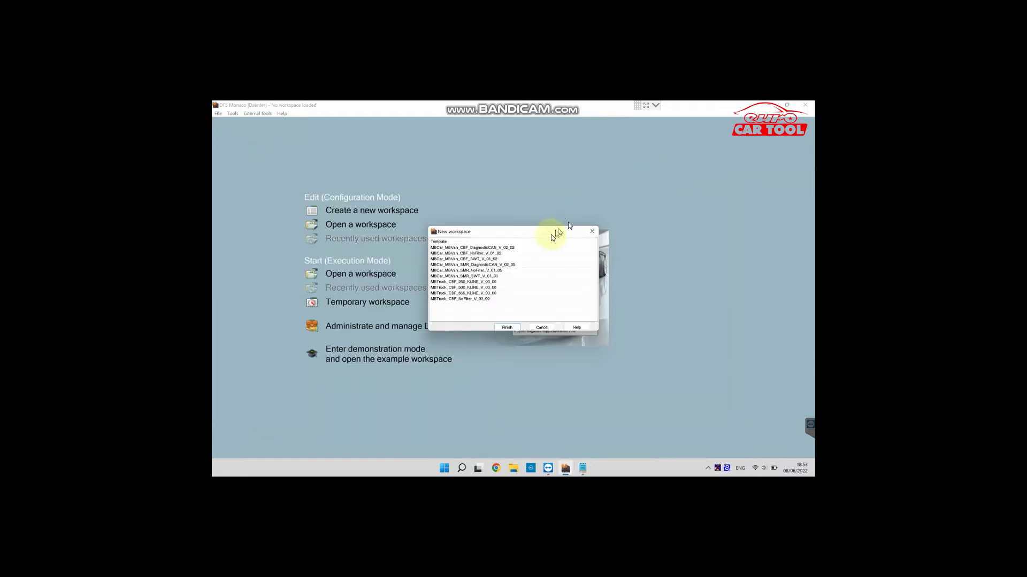
Highlight the MBCar_MBVan_CBF_DiagnosticCAN_V_02_02 template and note "choose it with cbf file" in Notepad, placed beside the template list
left_click(515, 248)
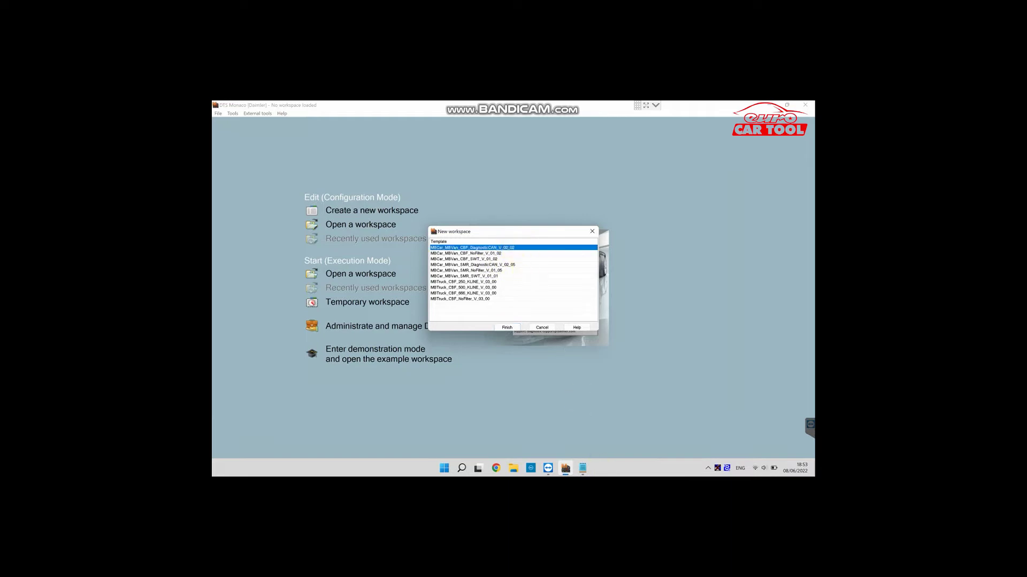
left_click(584, 468)
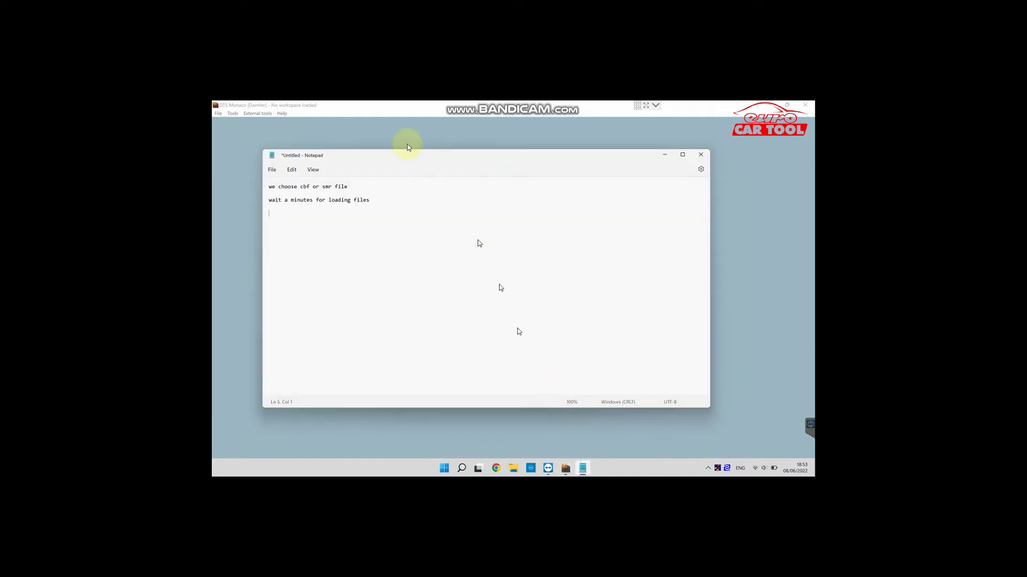
left_click_drag(666, 177, 568, 258)
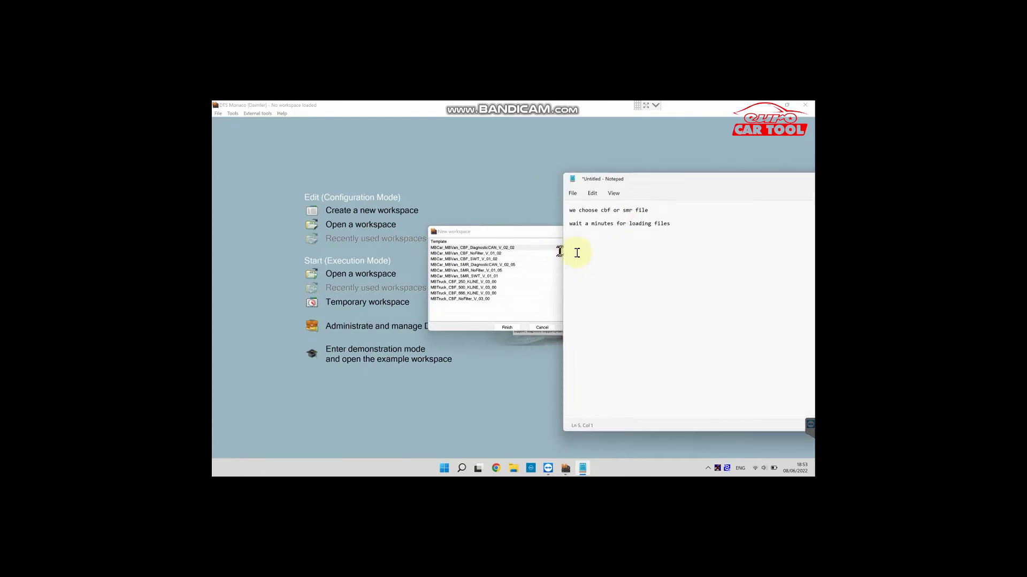
type("choose it with cbf file")
Highlight the MBCar_MBVan_SMR_DiagnosticCAN_V_02_05 template and extend the Notepad line with ", or this with smr file."
left_click(488, 248)
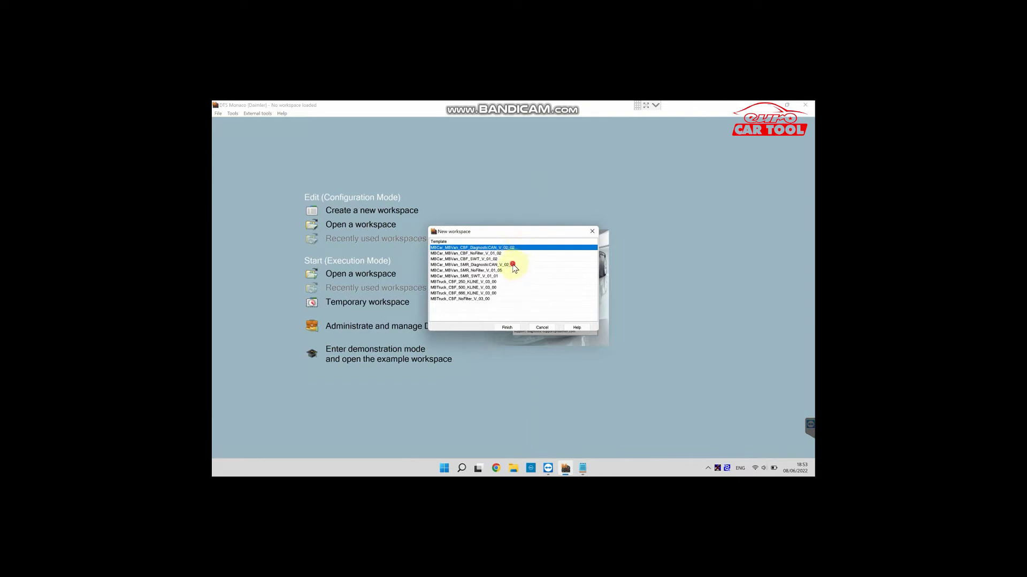
left_click(508, 264)
left_click(583, 469)
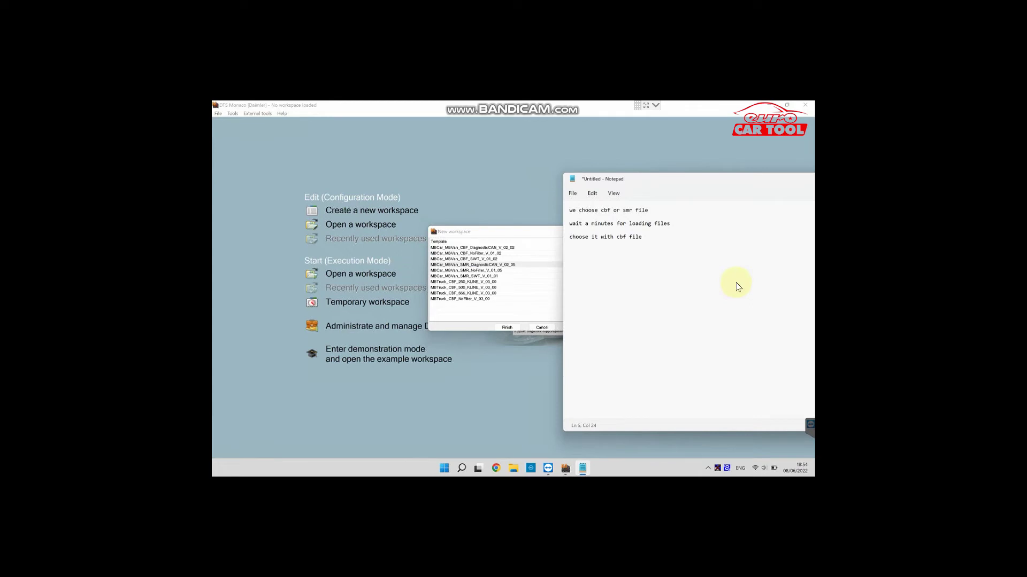
type("this with smr file")
Create the temporary workspace from the MBCar_MBVan_CBF_DiagnosticCAN_V_02_02 template
left_click(516, 265)
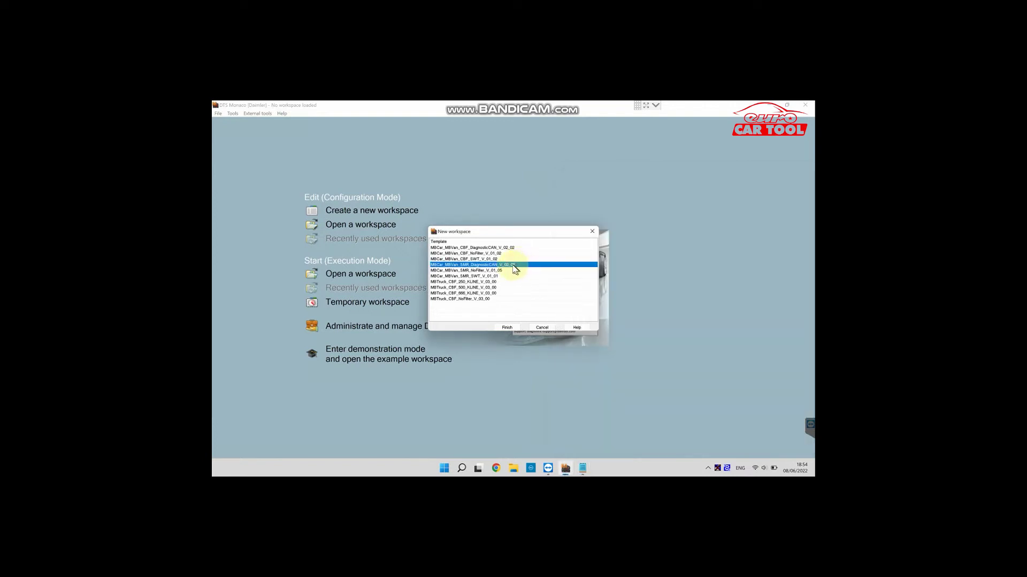
left_click(512, 248)
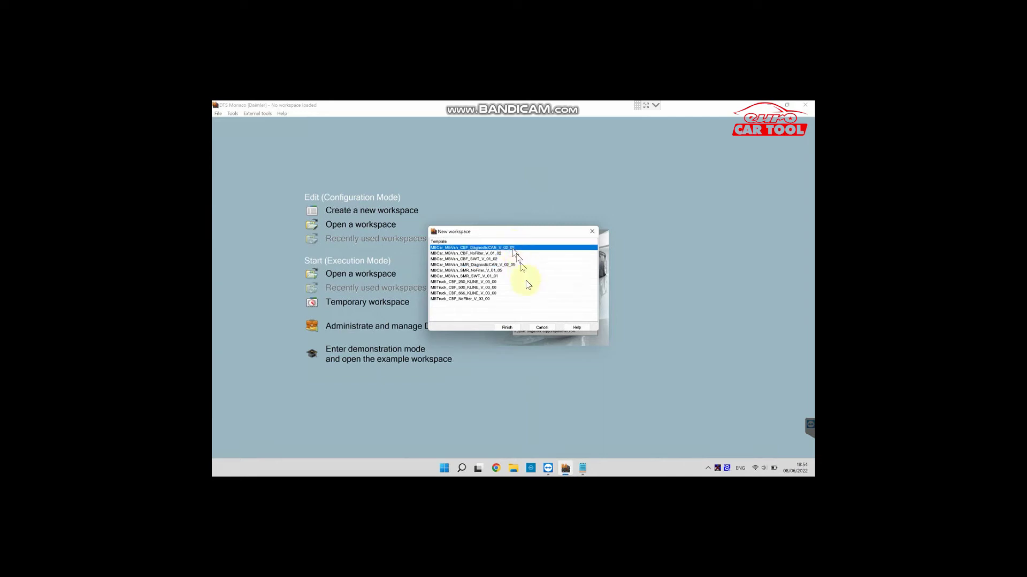
left_click(508, 328)
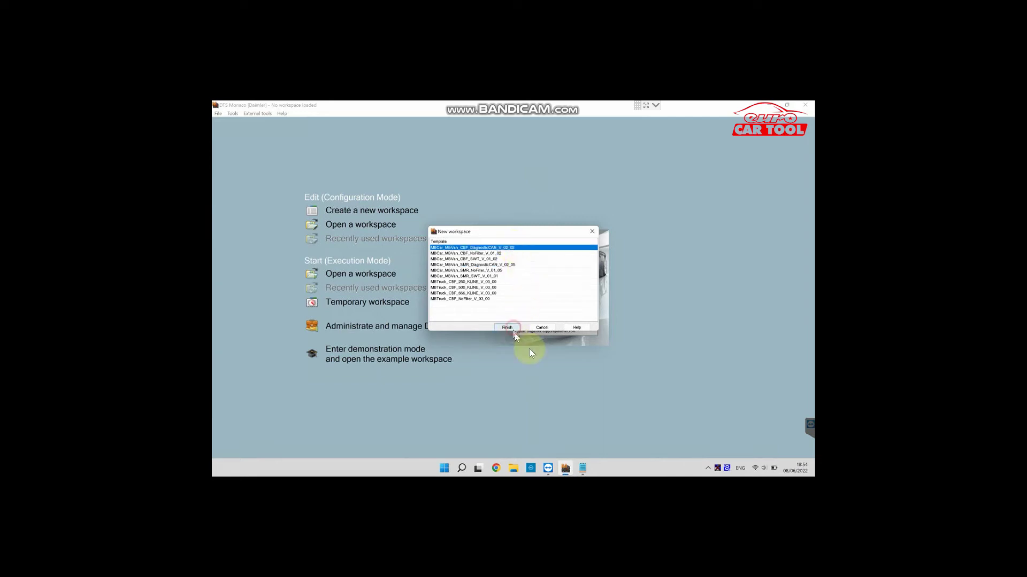
Append "now we choose cbf" to the last Notepad line and reposition the note window
left_click(583, 470)
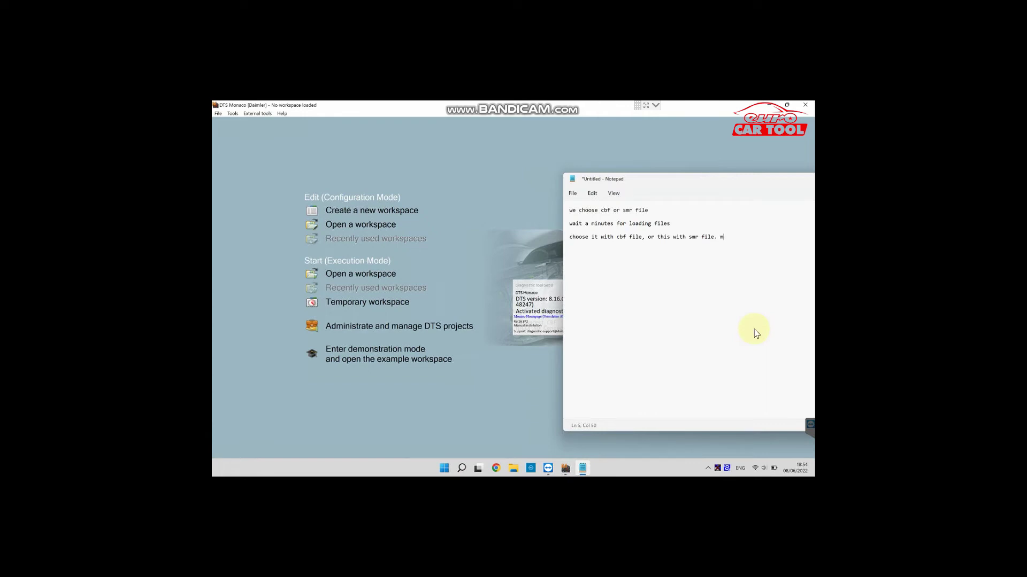
key("BackSpace")
type("now we choose cbf")
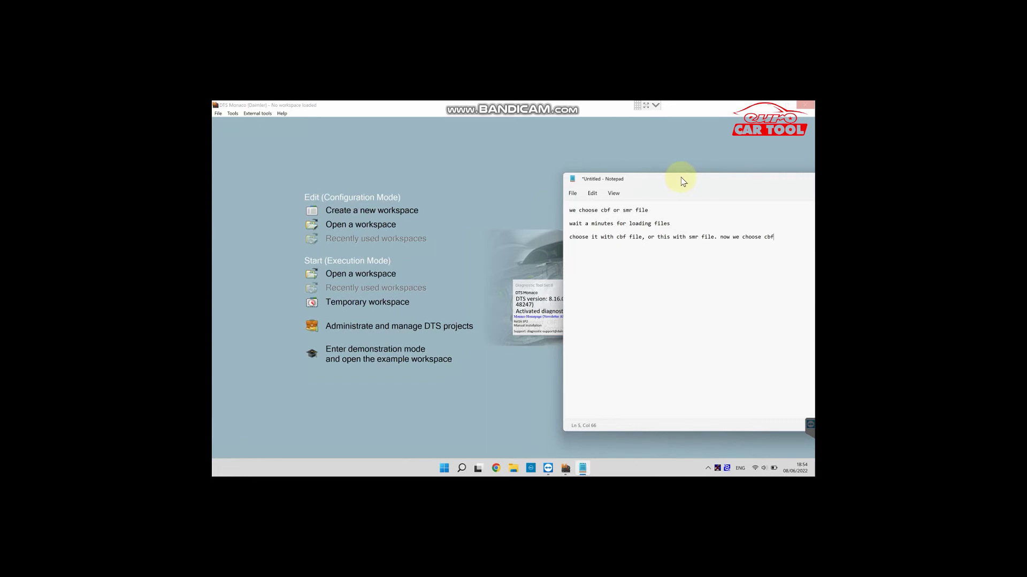
left_click_drag(682, 181, 523, 188)
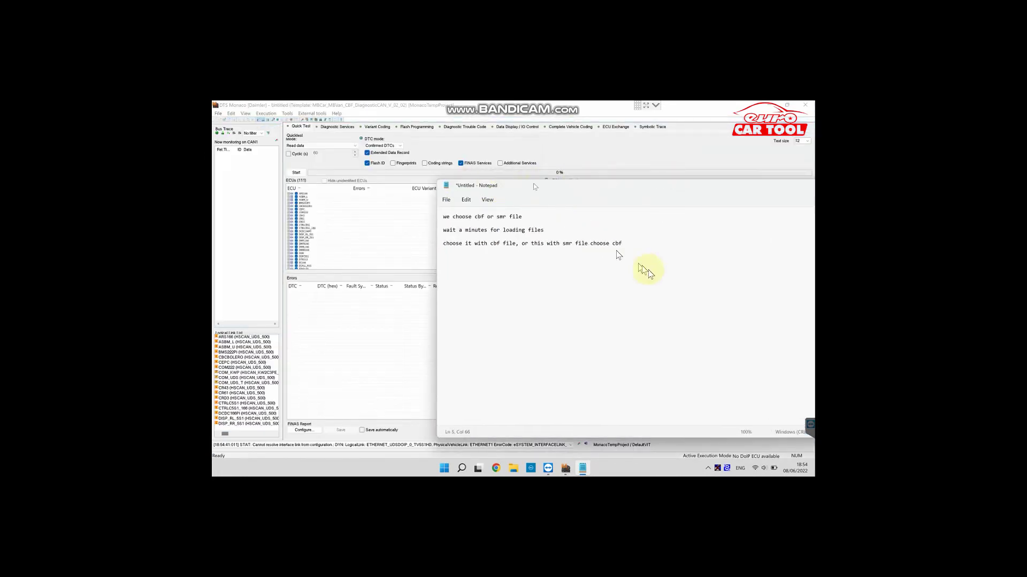
Write "ok connected now" on a new line of the note and minimize Notepad
key("Return")
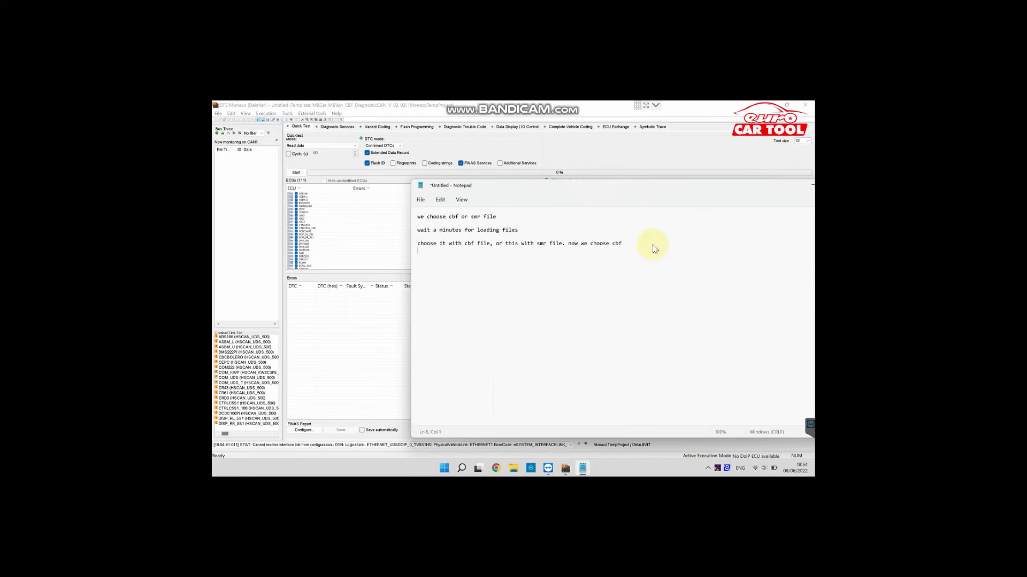
type("ok connected now")
left_click(811, 186)
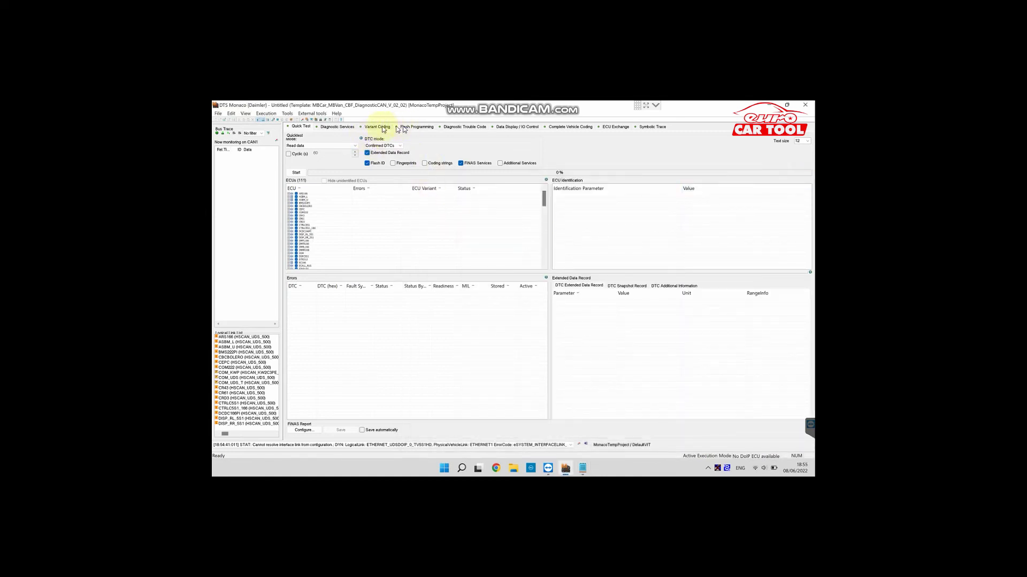
In DTS Monaco's Variant Coding, select the ECU VGSNAG2 (HSCAN_KW2C3PE_500) and connect to it
left_click(373, 128)
left_click(375, 149)
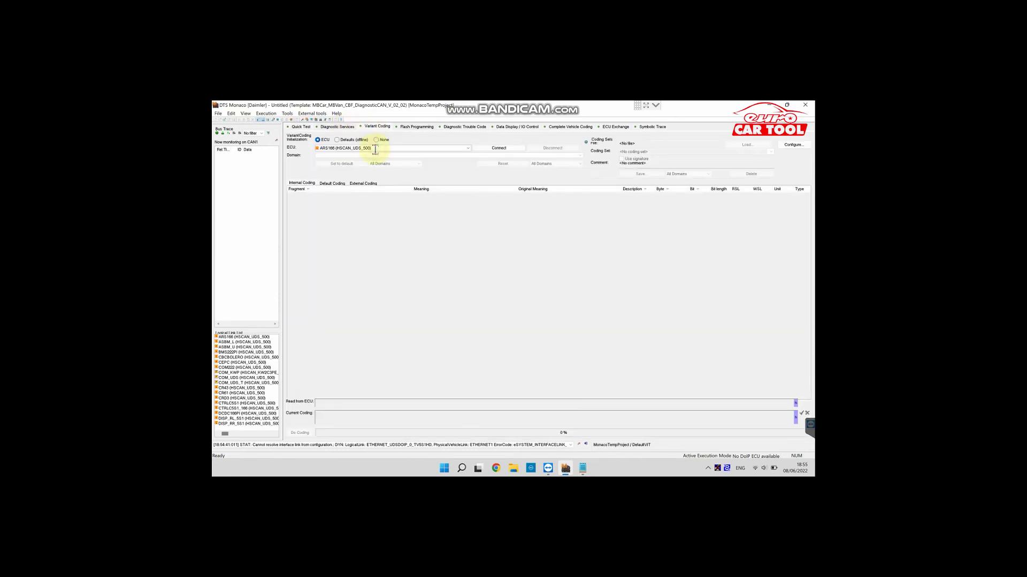
left_click(468, 149)
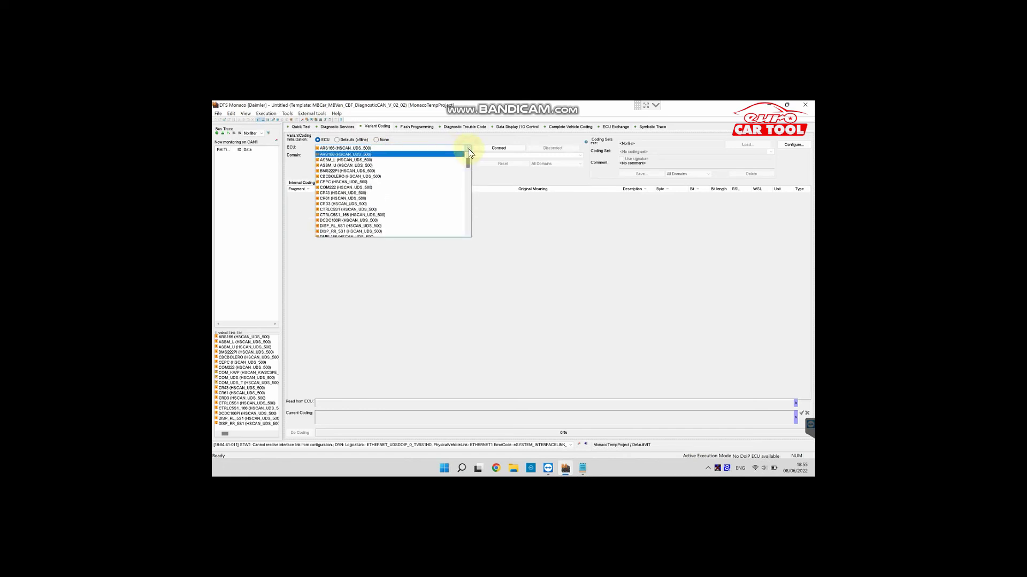
left_click(445, 149)
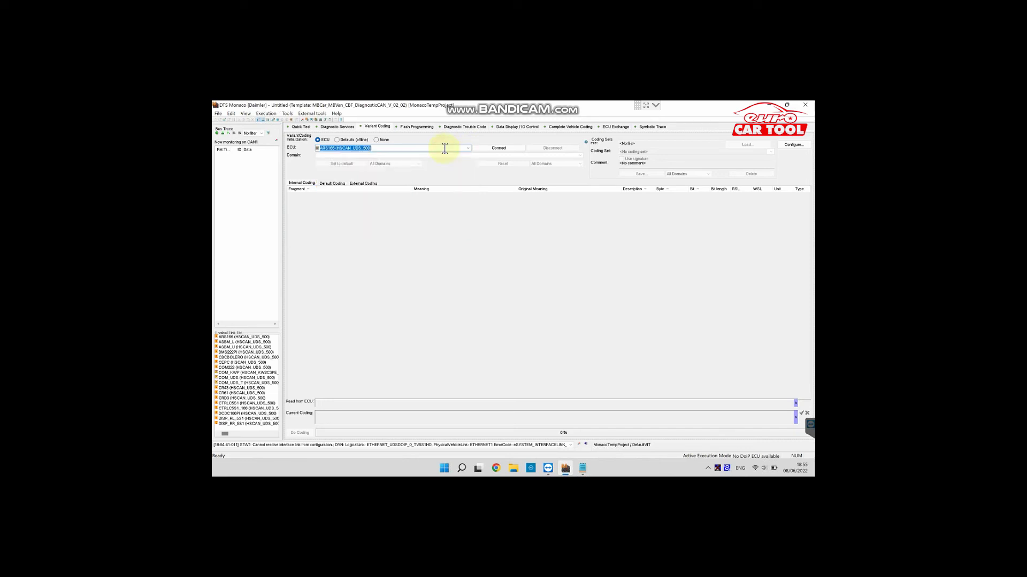
type("vg")
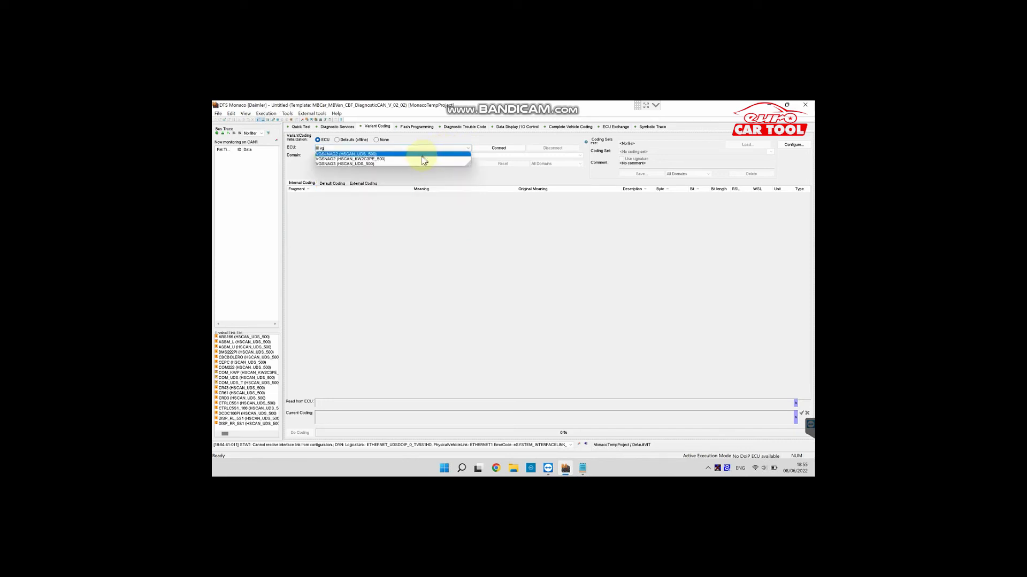
left_click(405, 160)
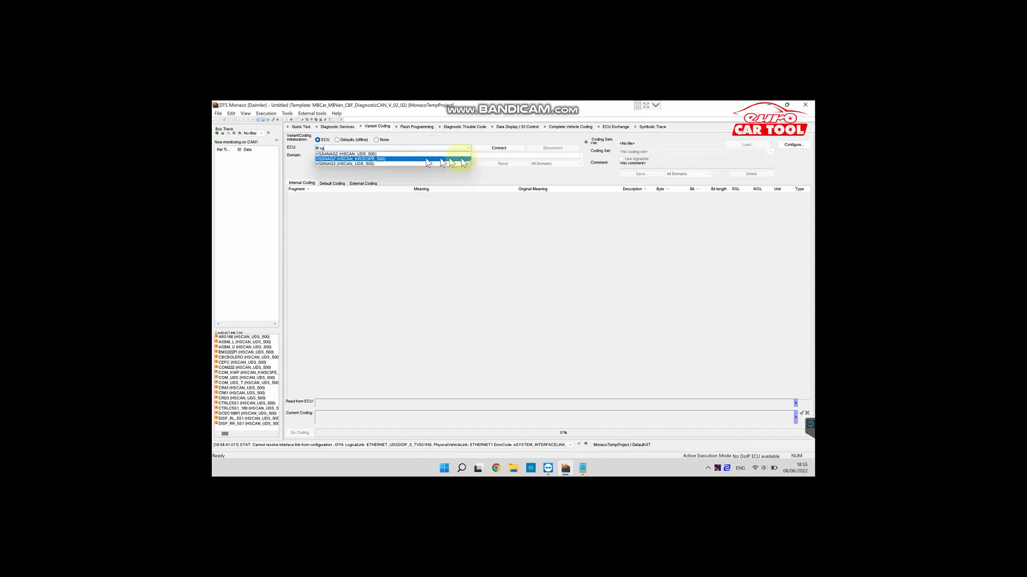
left_click(503, 148)
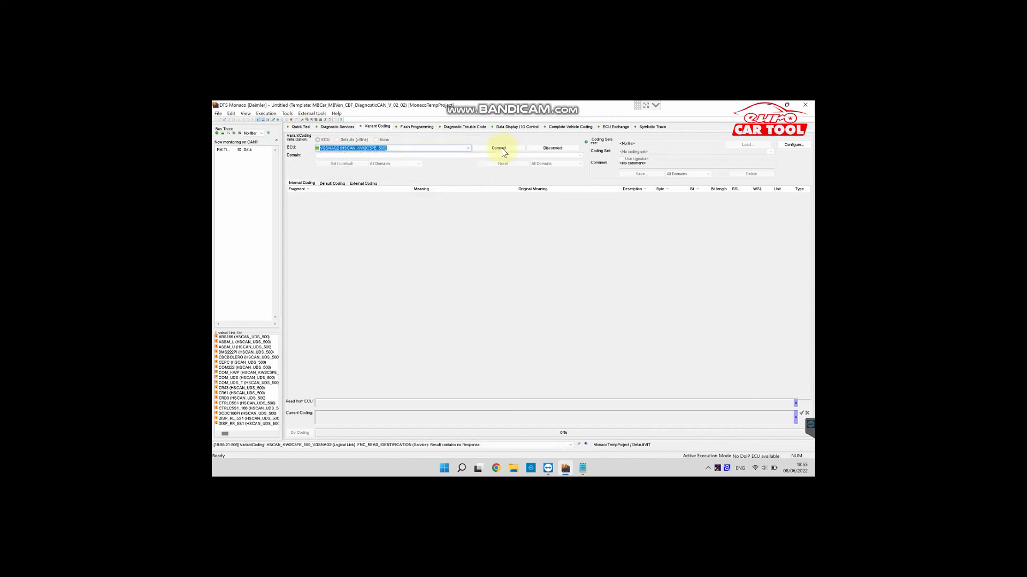
Retry the connection to the VGSNAG2 (HSCAN_KW2C3PE_500) ECU in Variant Coding and disconnect from it
left_click(498, 150)
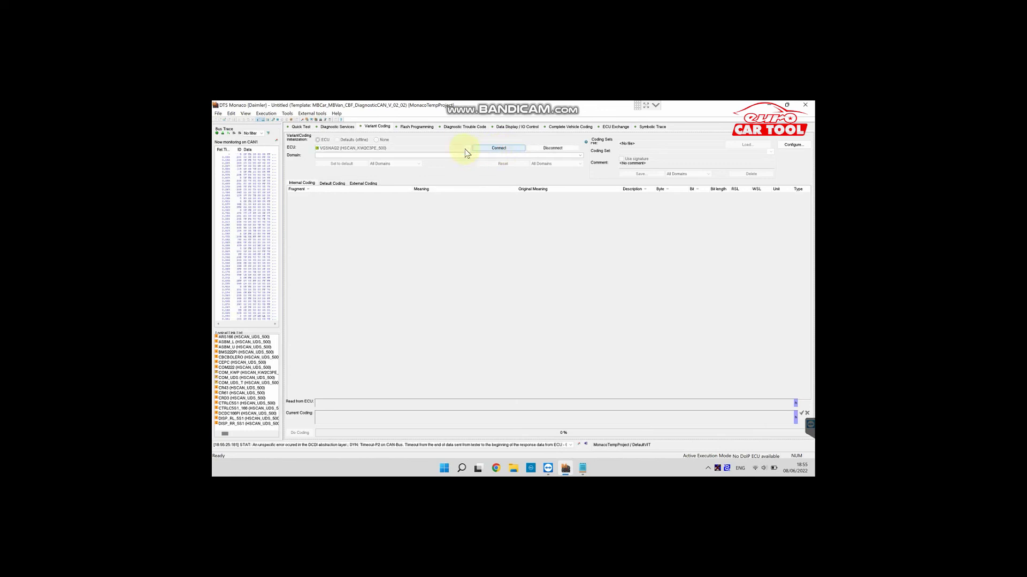
left_click(547, 151)
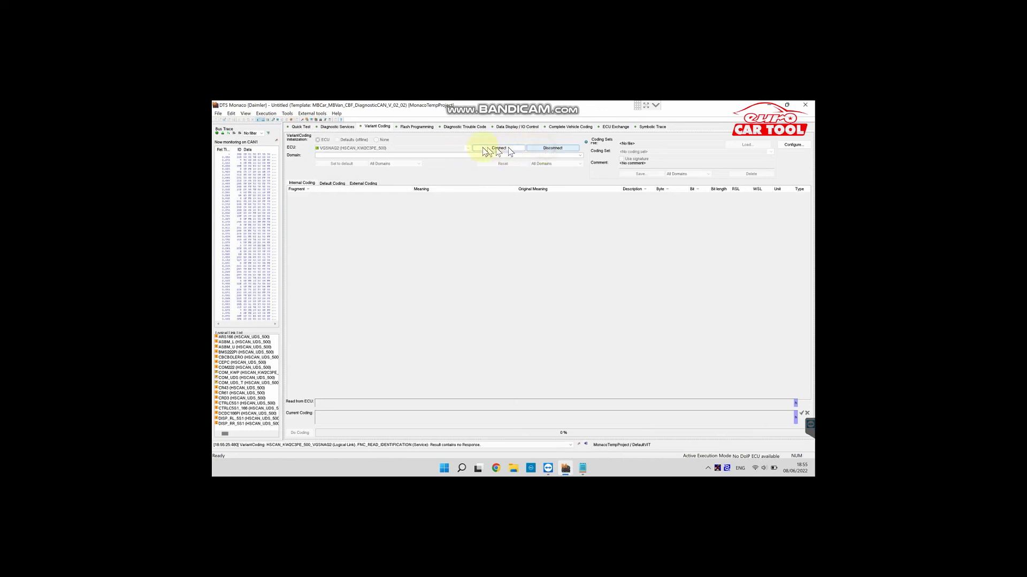
Find the ECU with the filter "ezs" and select EZS166 (HSCAN_UDS_500) for variant coding
left_click(469, 150)
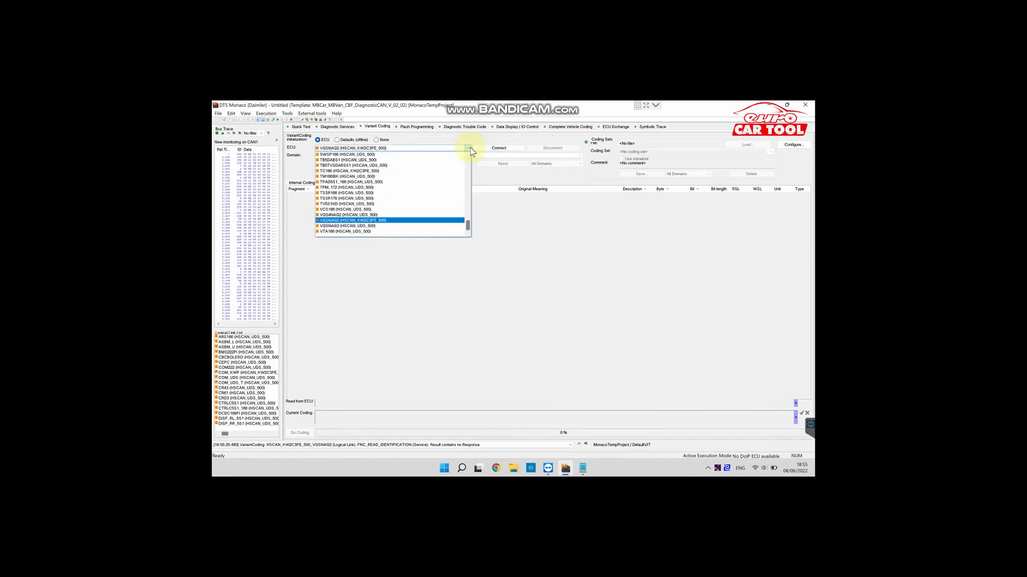
key("Down")
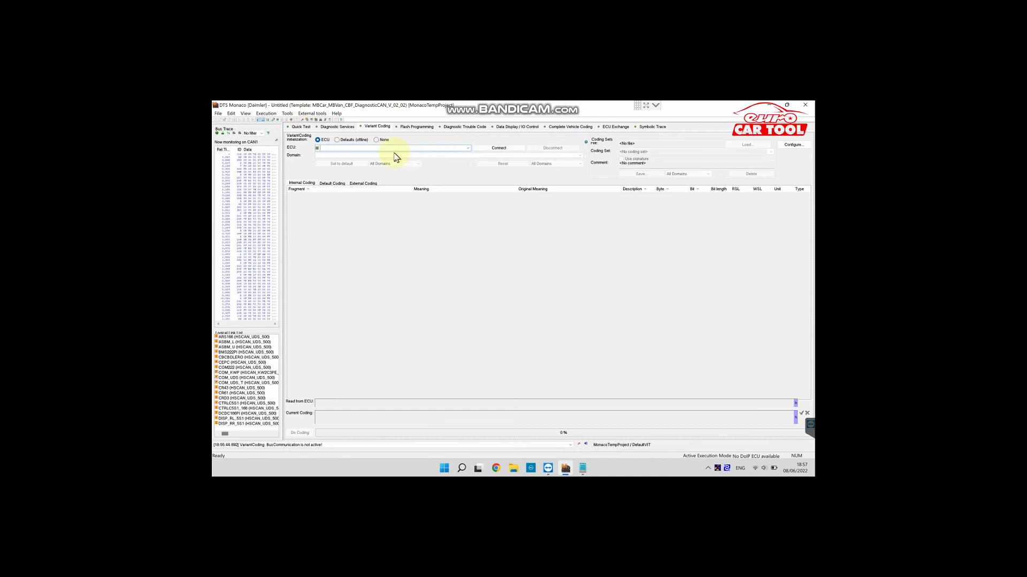
left_click(398, 149)
type("ezs")
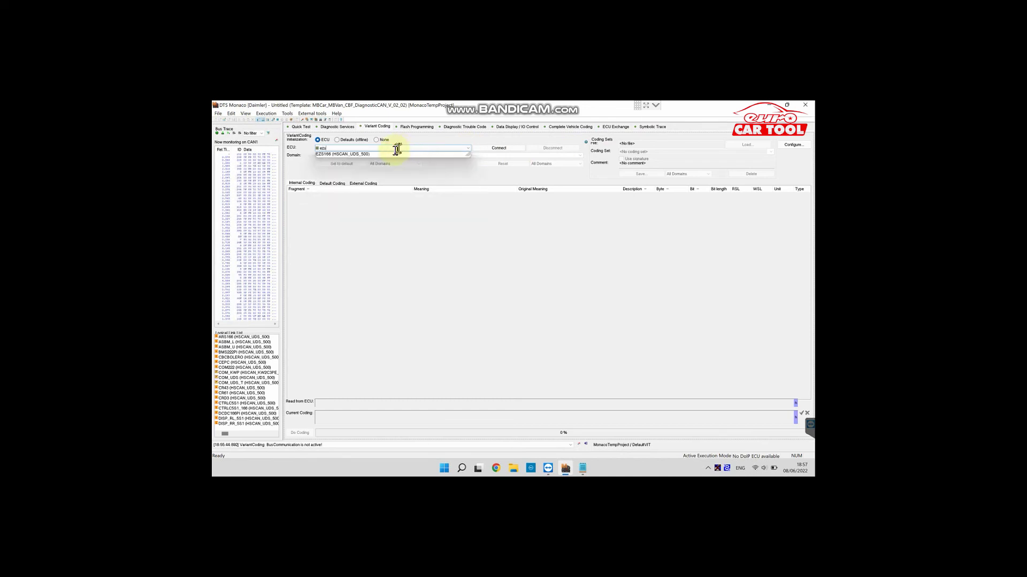
left_click(390, 153)
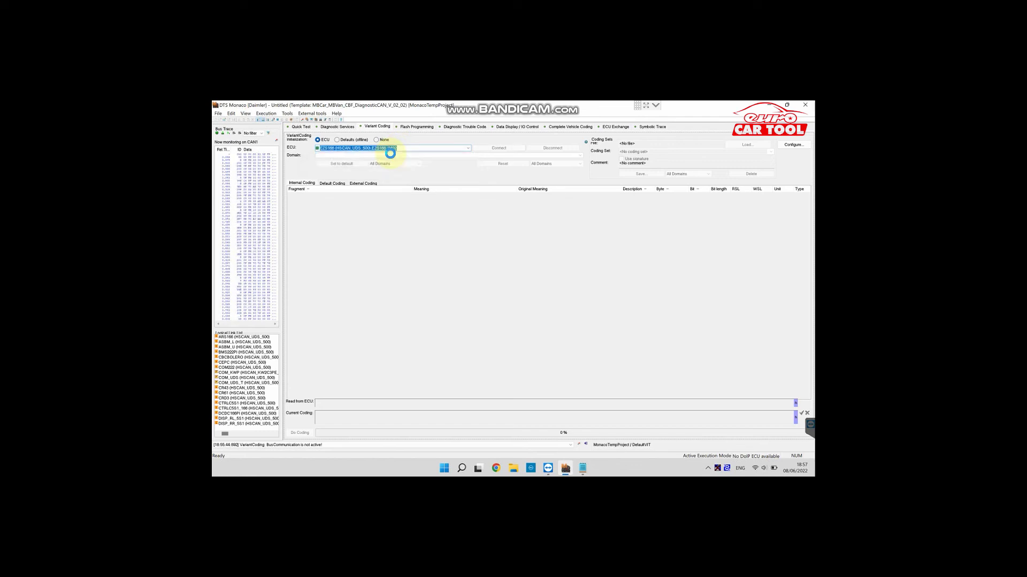